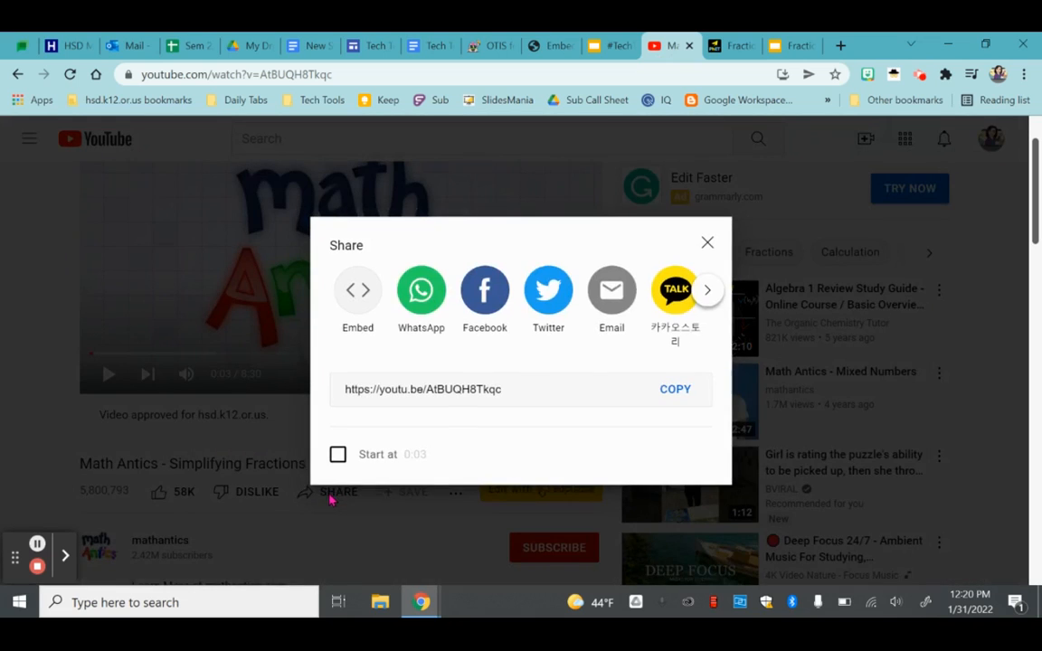
Try the video's share link youtu.be/AtBUQH8Tkqc as the website address in the Fraction Pear Deck slides, then clear the address
{"action": "left_click", "coordinate": [674, 391]}
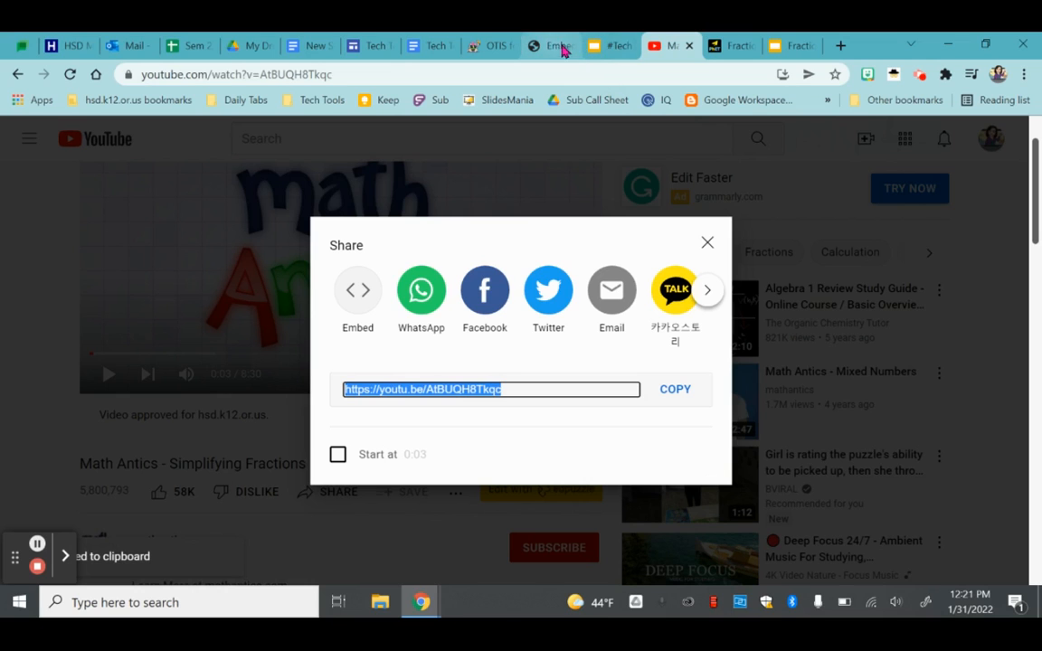
{"action": "left_click", "coordinate": [779, 46]}
{"action": "left_click", "coordinate": [428, 256]}
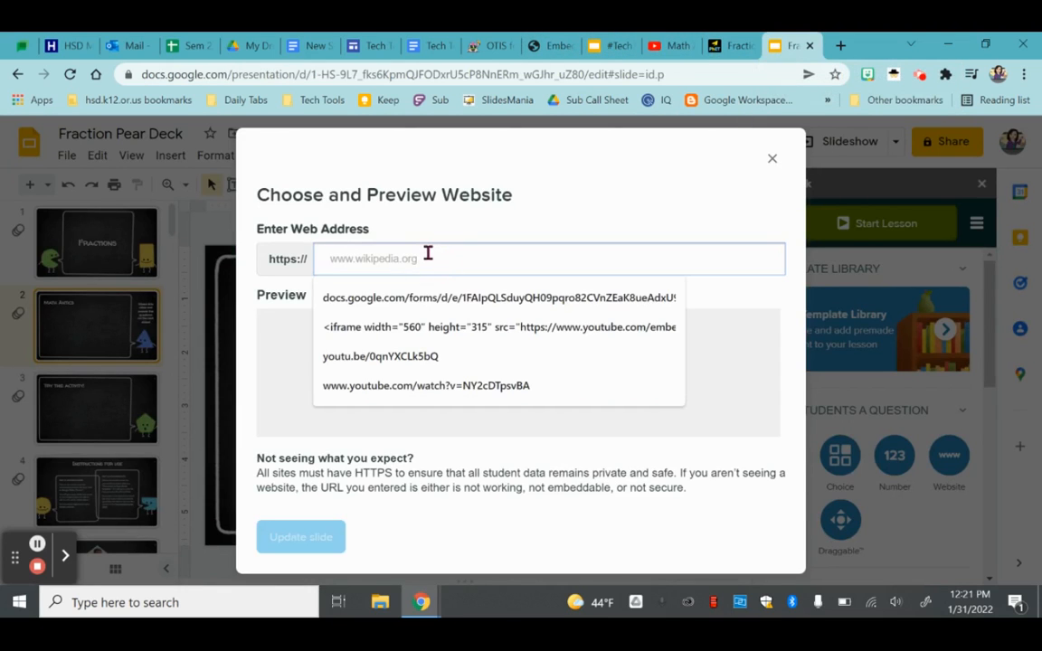
{"action": "key", "text": "ctrl+v"}
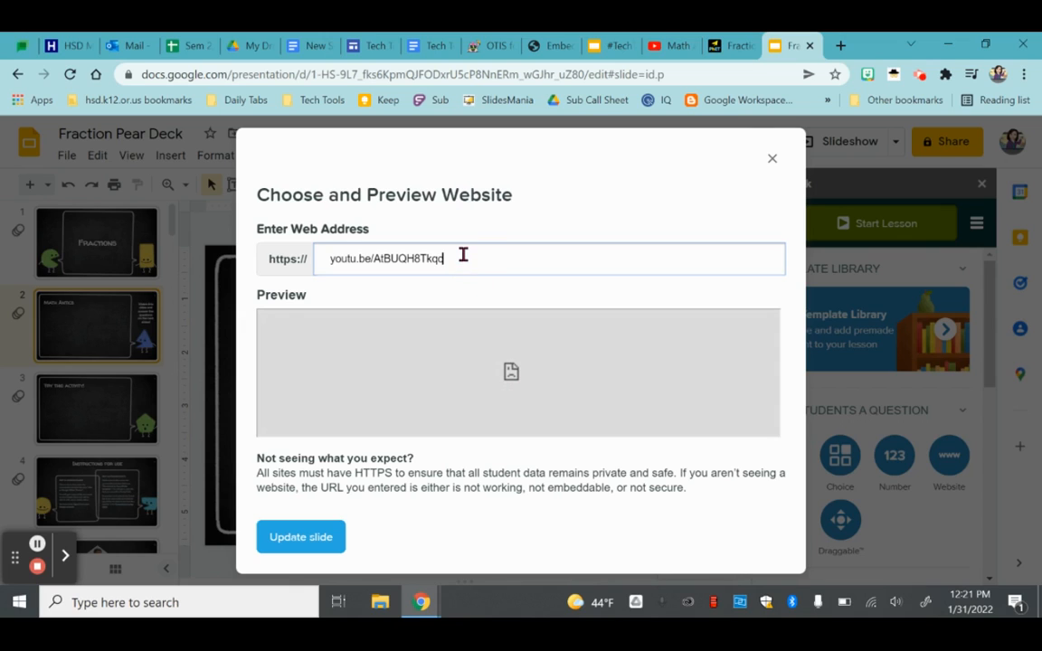
{"action": "left_click_drag", "start_coordinate": [459, 258], "coordinate": [314, 259]}
{"action": "key", "text": "BackSpace"}
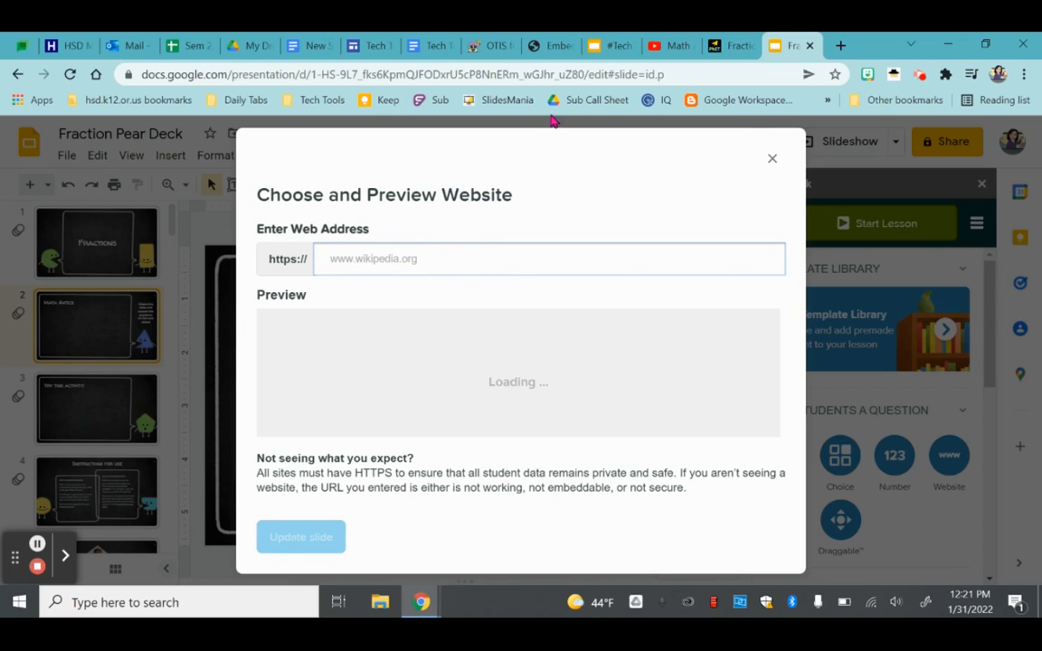
Copy the full embed code of the Math Antics - Simplifying Fractions video on YouTube
{"action": "left_click", "coordinate": [671, 45]}
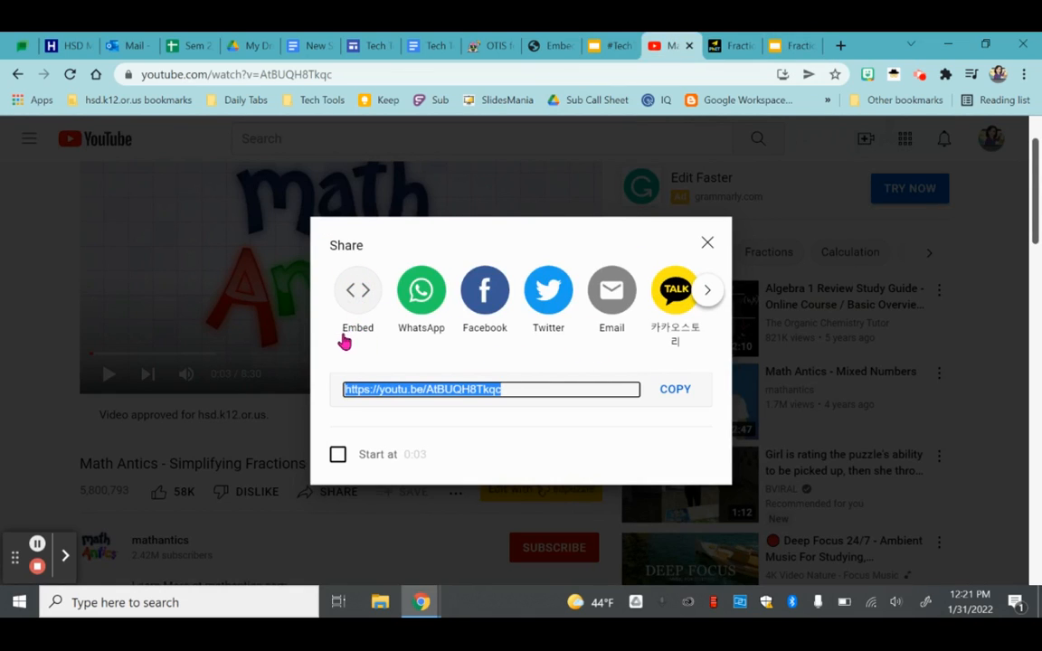
{"action": "left_click", "coordinate": [353, 291]}
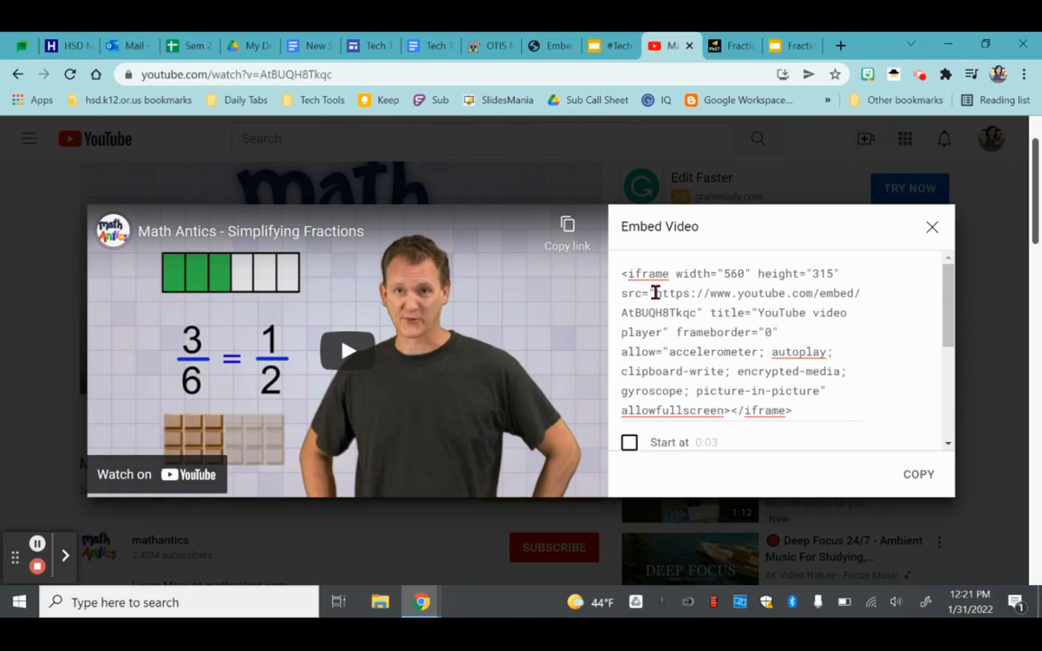
{"action": "left_click_drag", "start_coordinate": [657, 294], "coordinate": [694, 314]}
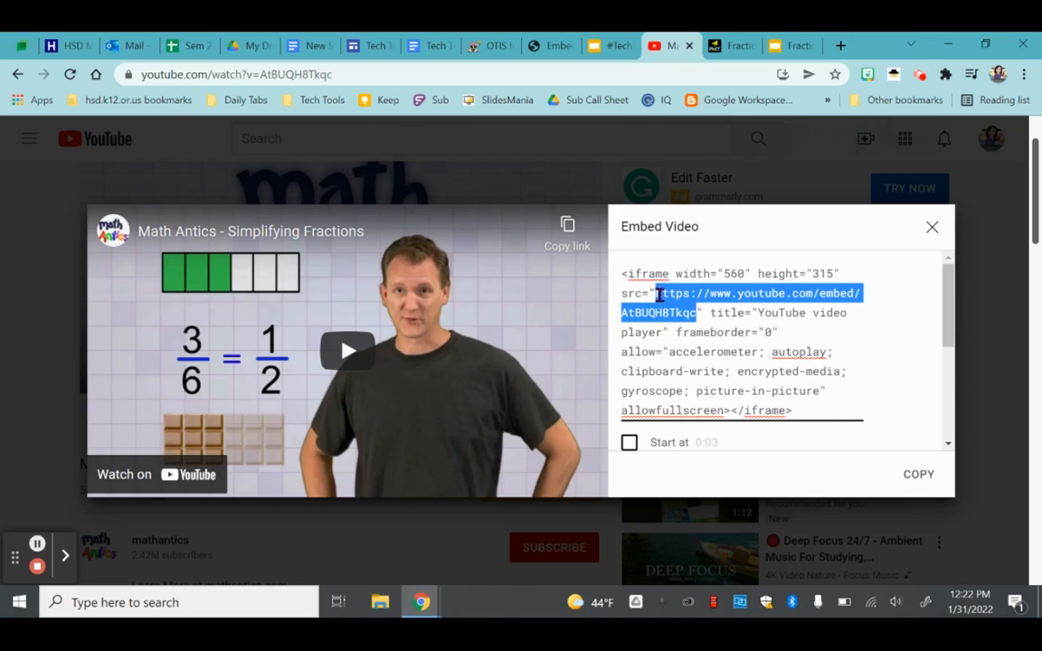
{"action": "left_click", "coordinate": [920, 475]}
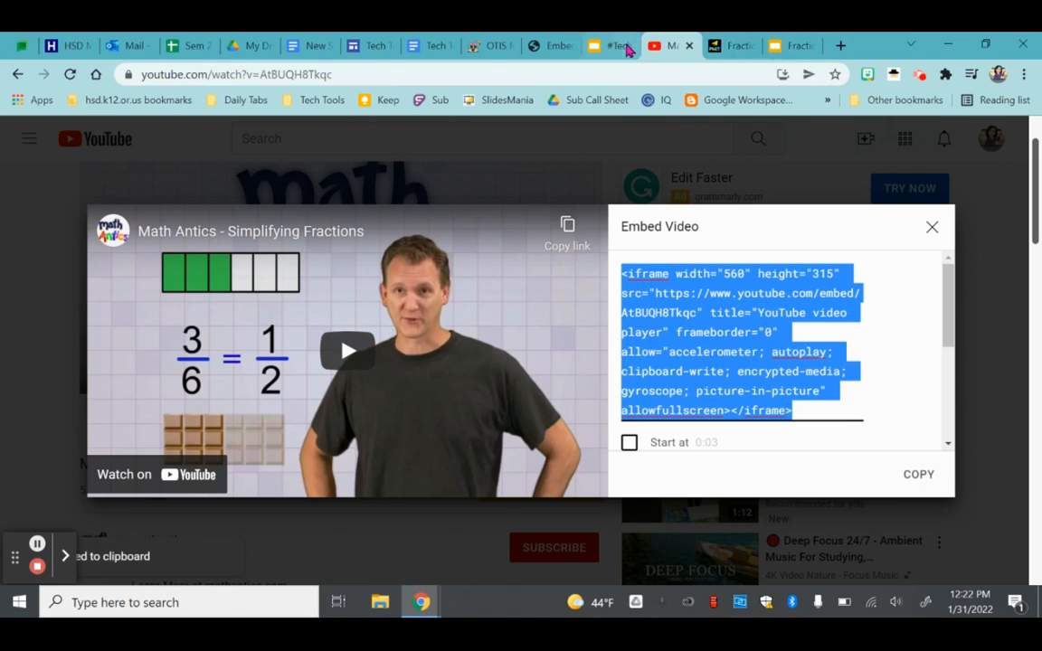
Try to trim the video's embed code, pasted as the website address in the Fraction Pear Deck slides, down to its embed URL
{"action": "left_click", "coordinate": [794, 45]}
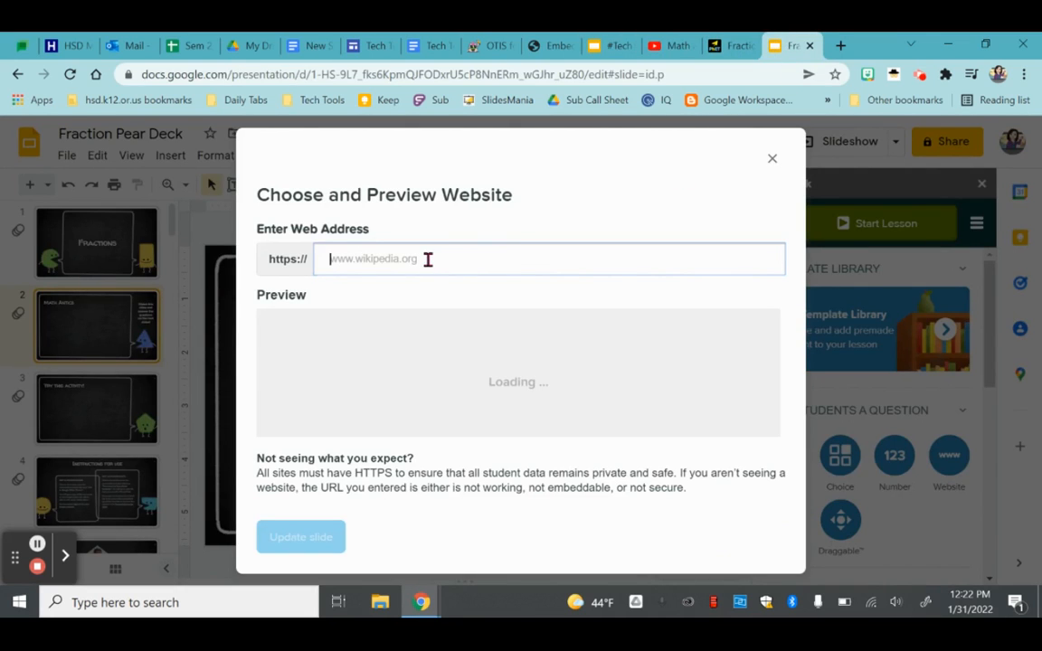
{"action": "key", "text": "ctrl+v"}
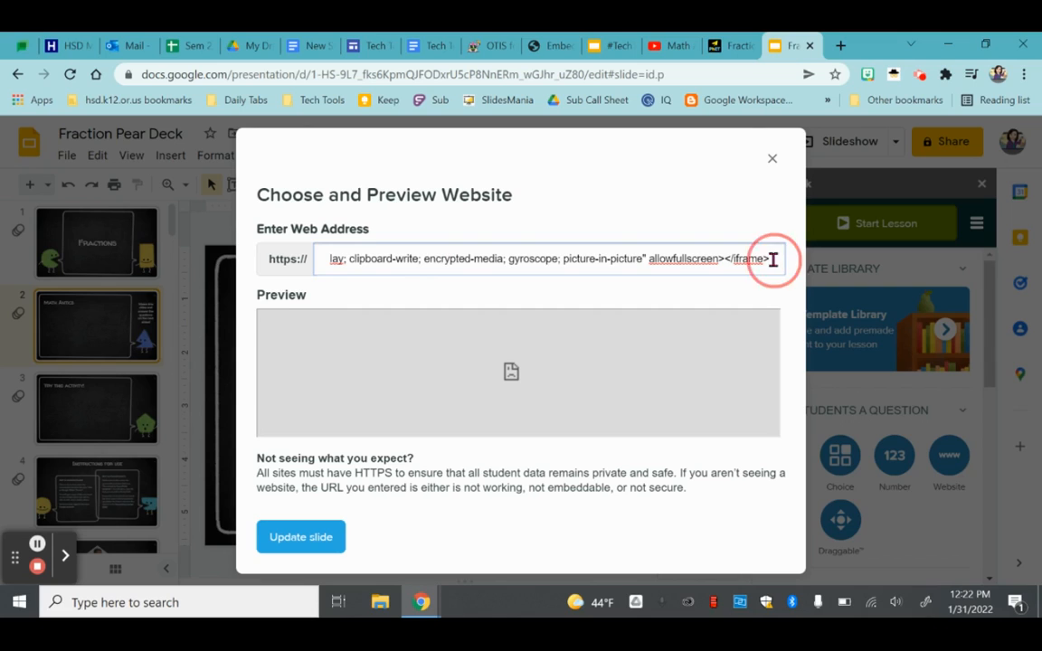
{"action": "left_click_drag", "start_coordinate": [771, 260], "coordinate": [349, 261]}
{"action": "key", "text": "BackSpace"}
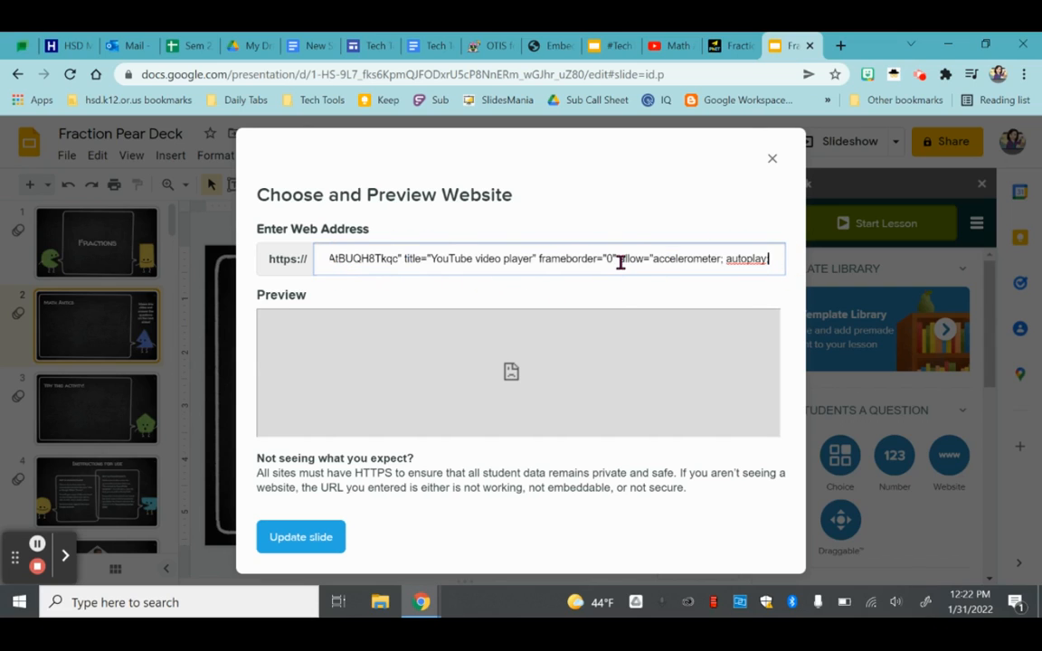
{"action": "key", "text": "BackSpace"}
{"action": "key", "text": "BackSpace"}
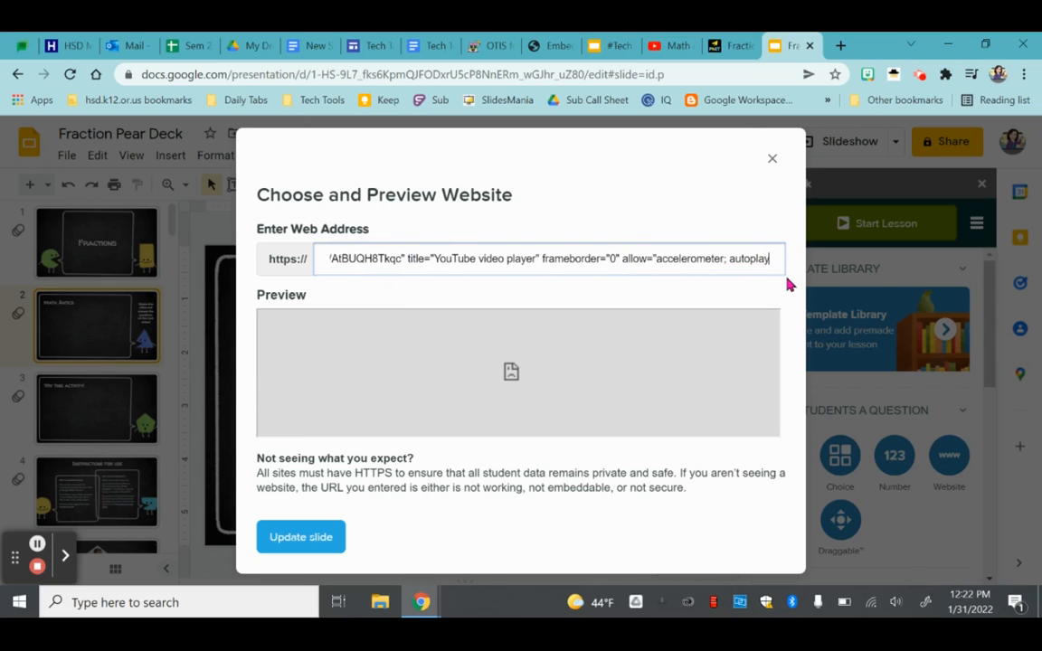
{"action": "key", "text": "BackSpace"}
{"action": "key", "text": "BackSpace"}
{"action": "key", "text": "BackSpace"}
{"action": "key", "text": "BackSpace"}
{"action": "key", "text": "BackSpace"}
{"action": "key", "text": "BackSpace"}
{"action": "key", "text": "BackSpace"}
{"action": "key", "text": "BackSpace"}
{"action": "key", "text": "BackSpace"}
{"action": "key", "text": "BackSpace"}
{"action": "key", "text": "BackSpace"}
{"action": "key", "text": "BackSpace"}
{"action": "key", "text": "BackSpace"}
{"action": "key", "text": "BackSpace"}
{"action": "key", "text": "BackSpace"}
{"action": "key", "text": "BackSpace"}
{"action": "key", "text": "BackSpace"}
{"action": "key", "text": "BackSpace"}
{"action": "key", "text": "BackSpace"}
{"action": "key", "text": "BackSpace"}
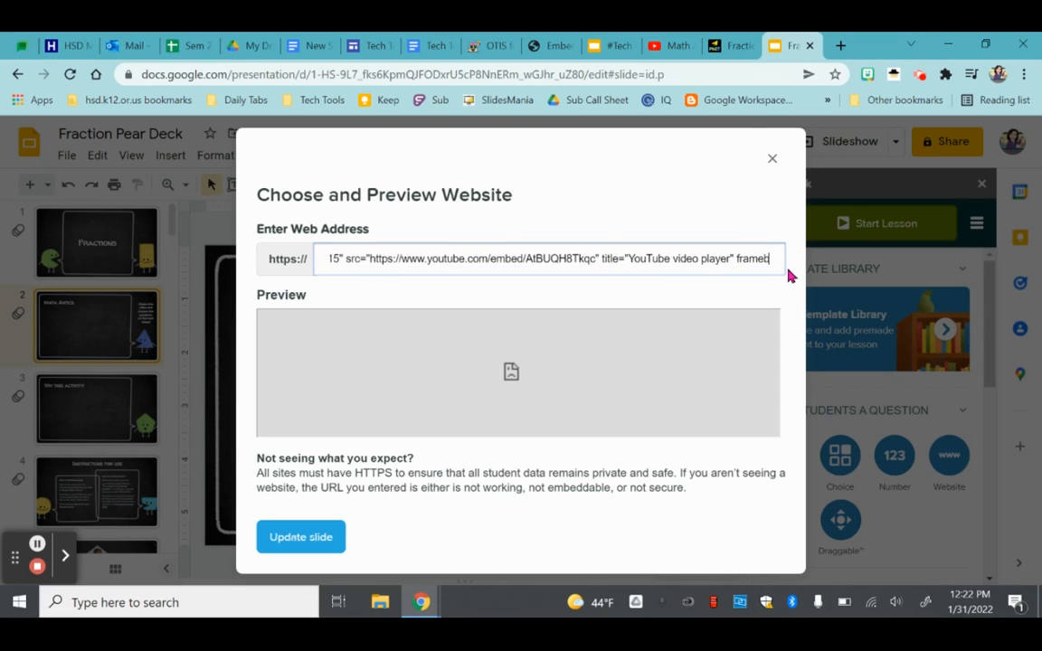
{"action": "key", "text": "BackSpace"}
{"action": "key", "text": "BackSpace"}
{"action": "key", "text": "BackSpace"}
{"action": "key", "text": "BackSpace"}
{"action": "key", "text": "BackSpace"}
{"action": "key", "text": "BackSpace"}
{"action": "key", "text": "BackSpace"}
{"action": "key", "text": "BackSpace"}
{"action": "key", "text": "BackSpace"}
{"action": "key", "text": "BackSpace"}
{"action": "key", "text": "BackSpace"}
{"action": "key", "text": "BackSpace"}
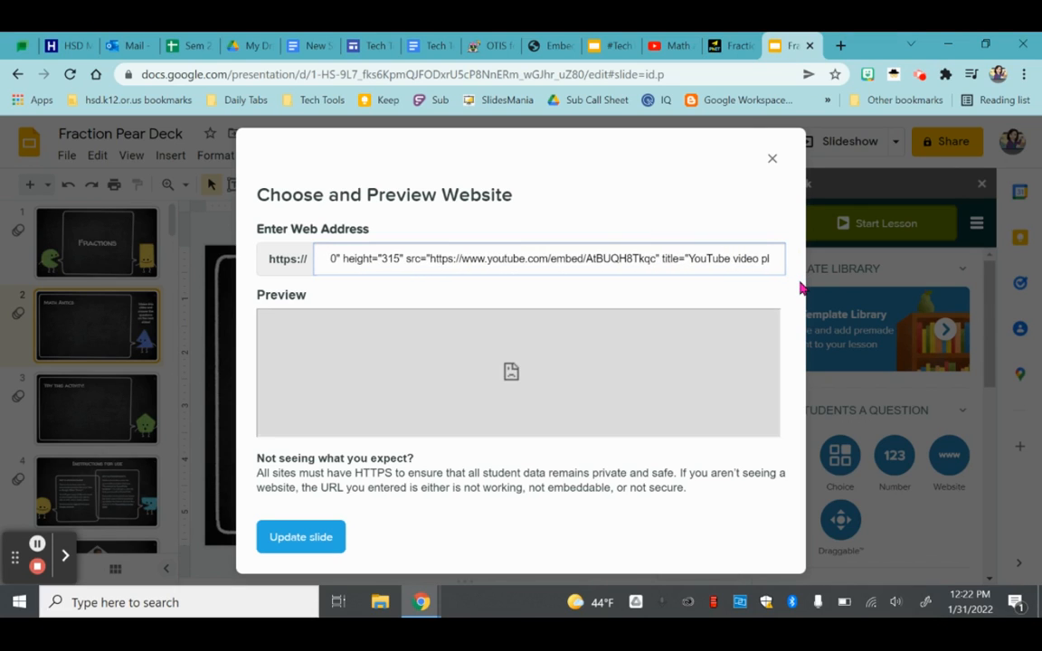
{"action": "key", "text": "BackSpace"}
{"action": "key", "text": "BackSpace"}
{"action": "key", "text": "BackSpace"}
{"action": "key", "text": "BackSpace"}
{"action": "key", "text": "BackSpace"}
{"action": "key", "text": "BackSpace"}
{"action": "key", "text": "BackSpace"}
{"action": "key", "text": "BackSpace"}
{"action": "key", "text": "BackSpace"}
{"action": "key", "text": "BackSpace"}
{"action": "key", "text": "BackSpace"}
{"action": "key", "text": "BackSpace"}
{"action": "key", "text": "BackSpace"}
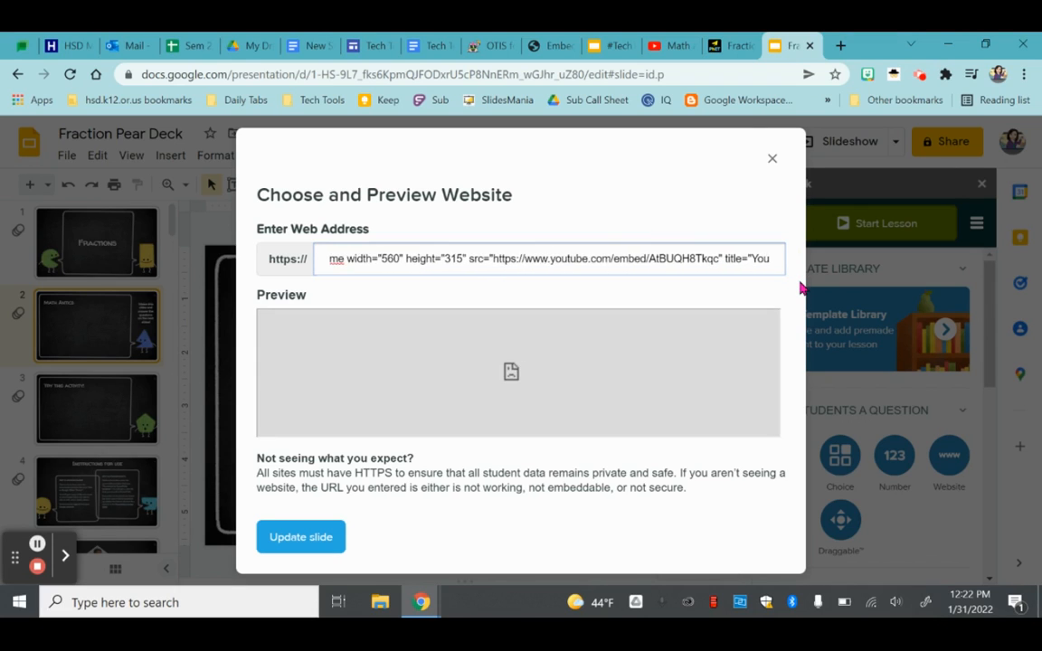
{"action": "key", "text": "BackSpace"}
{"action": "key", "text": "BackSpace"}
{"action": "key", "text": "BackSpace"}
{"action": "key", "text": "BackSpace"}
{"action": "key", "text": "BackSpace"}
{"action": "key", "text": "BackSpace"}
{"action": "key", "text": "BackSpace"}
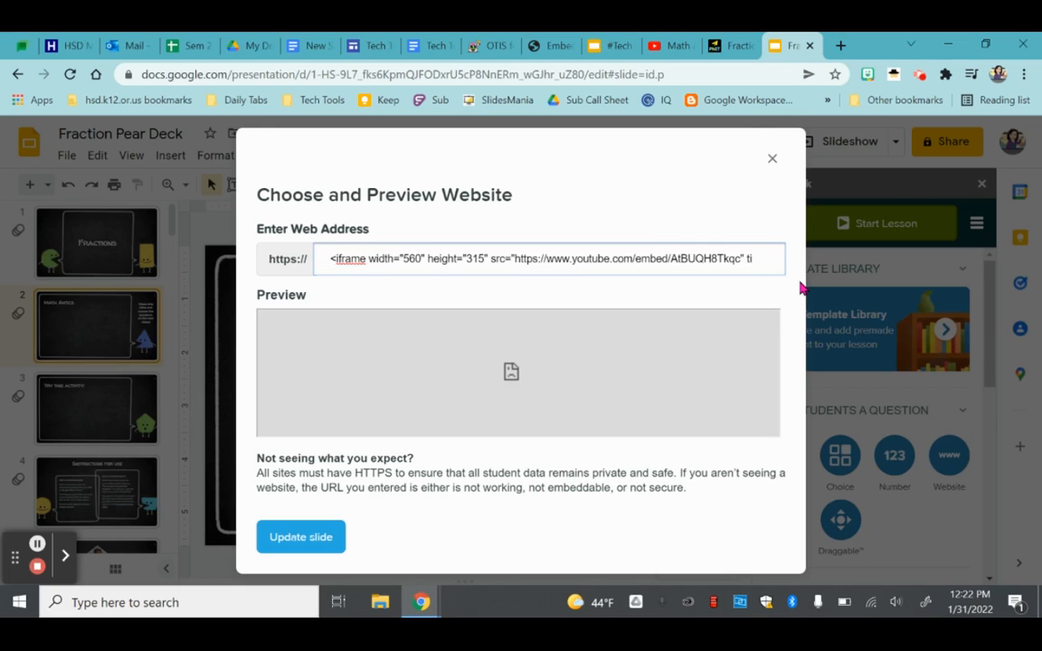
{"action": "key", "text": "BackSpace"}
{"action": "left_click", "coordinate": [514, 259]}
{"action": "key", "text": "BackSpace"}
{"action": "key", "text": "BackSpace"}
{"action": "key", "text": "BackSpace"}
{"action": "key", "text": "BackSpace"}
{"action": "key", "text": "BackSpace"}
{"action": "key", "text": "BackSpace"}
{"action": "key", "text": "BackSpace"}
{"action": "key", "text": "BackSpace"}
{"action": "key", "text": "BackSpace"}
{"action": "key", "text": "BackSpace"}
{"action": "key", "text": "BackSpace"}
{"action": "key", "text": "BackSpace"}
{"action": "key", "text": "BackSpace"}
{"action": "key", "text": "BackSpace"}
{"action": "key", "text": "BackSpace"}
{"action": "key", "text": "BackSpace"}
{"action": "key", "text": "BackSpace"}
{"action": "key", "text": "BackSpace"}
{"action": "key", "text": "BackSpace"}
{"action": "key", "text": "BackSpace"}
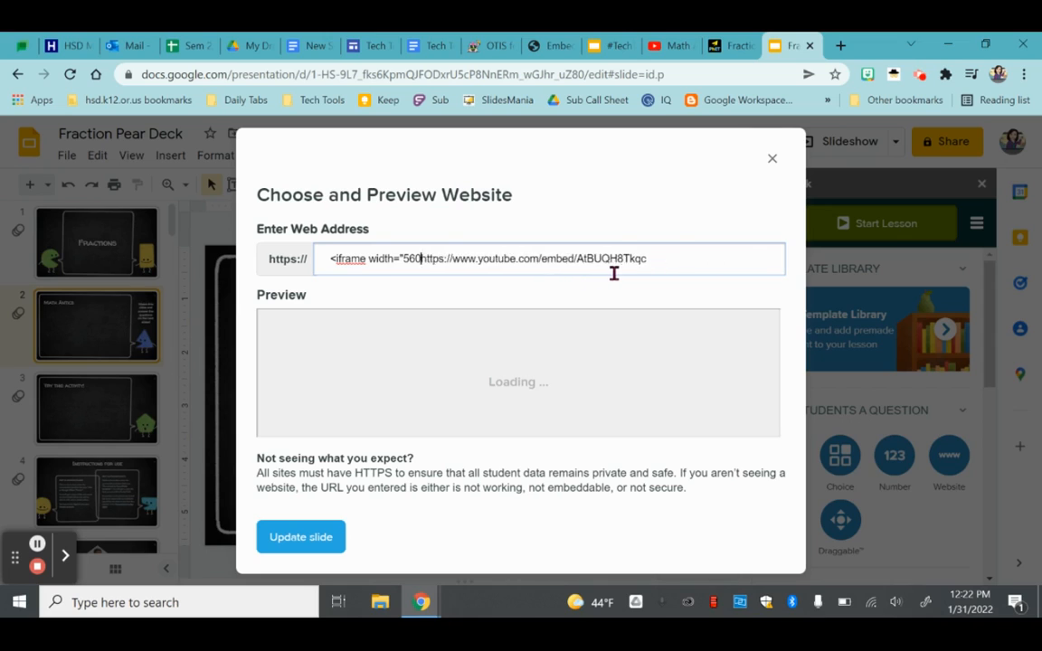
{"action": "key", "text": "BackSpace"}
{"action": "key", "text": "BackSpace"}
{"action": "key", "text": "BackSpace"}
{"action": "key", "text": "BackSpace"}
{"action": "key", "text": "BackSpace"}
{"action": "key", "text": "BackSpace"}
{"action": "key", "text": "BackSpace"}
{"action": "key", "text": "BackSpace"}
{"action": "key", "text": "BackSpace"}
{"action": "key", "text": "BackSpace"}
{"action": "key", "text": "BackSpace"}
{"action": "key", "text": "BackSpace"}
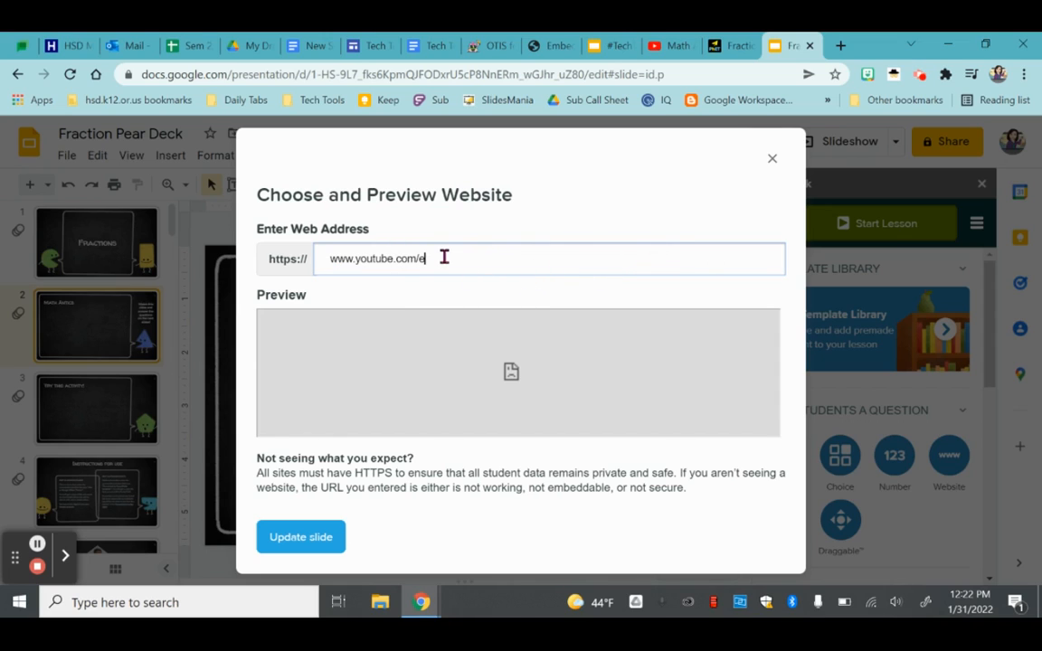
{"action": "left_click_drag", "start_coordinate": [442, 258], "coordinate": [309, 263]}
{"action": "key", "text": "BackSpace"}
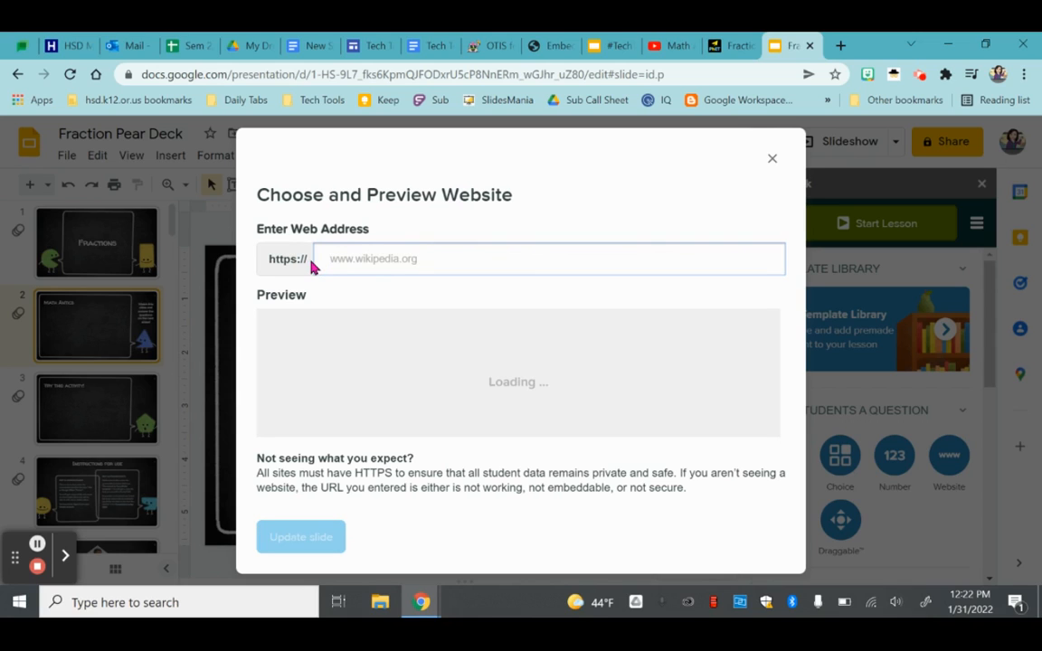
{"action": "key", "text": "ctrl+v"}
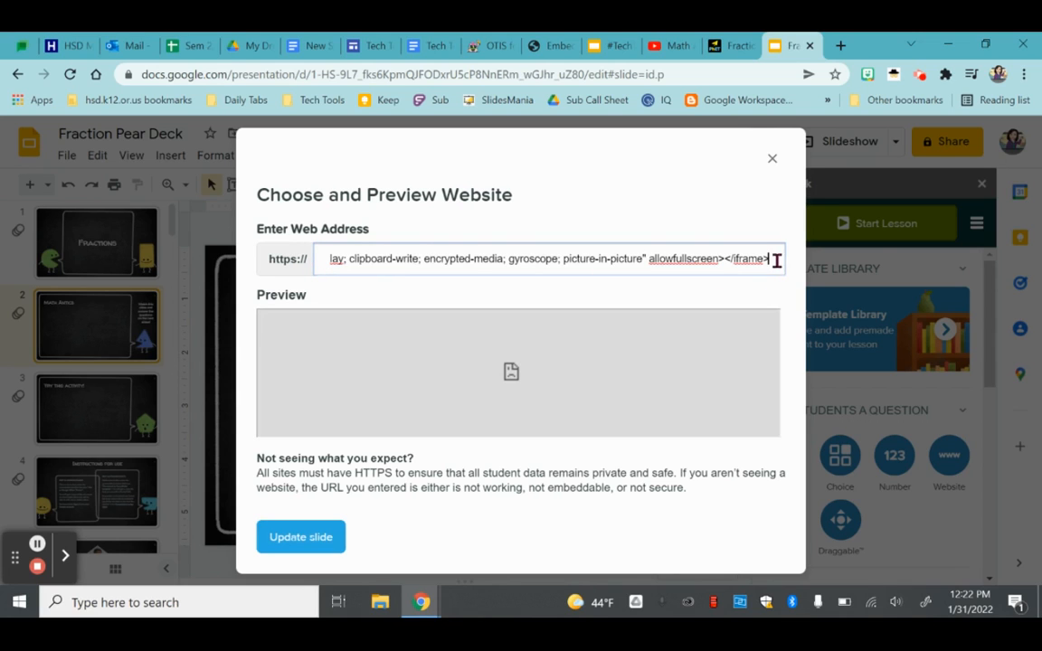
{"action": "left_click_drag", "start_coordinate": [777, 261], "coordinate": [331, 259]}
{"action": "key", "text": "BackSpace"}
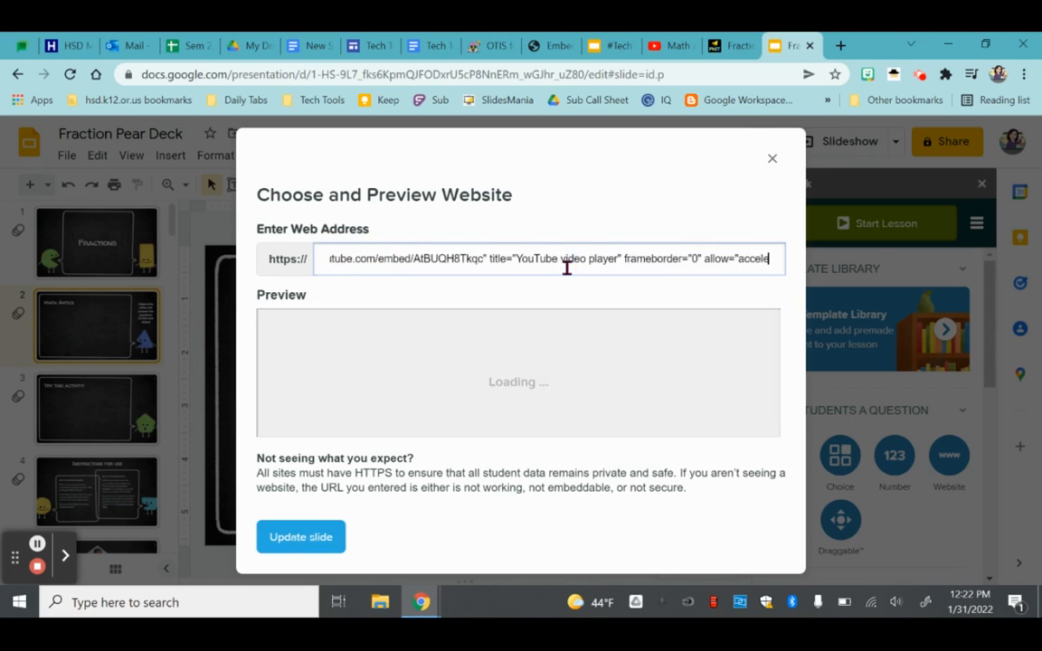
{"action": "left_click_drag", "start_coordinate": [768, 261], "coordinate": [488, 261]}
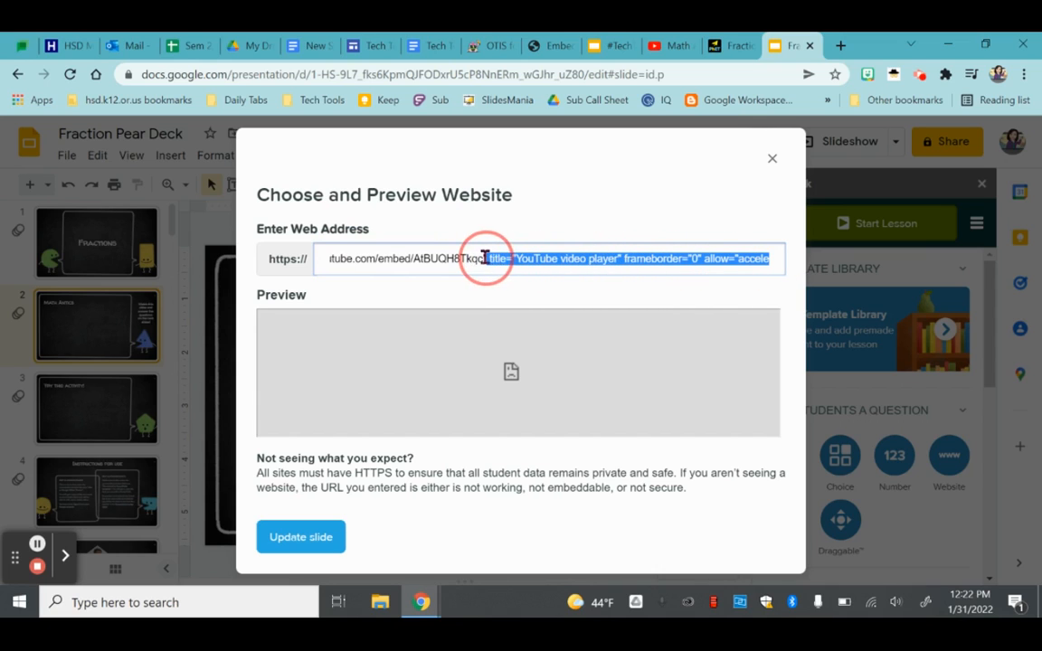
{"action": "key", "text": "BackSpace"}
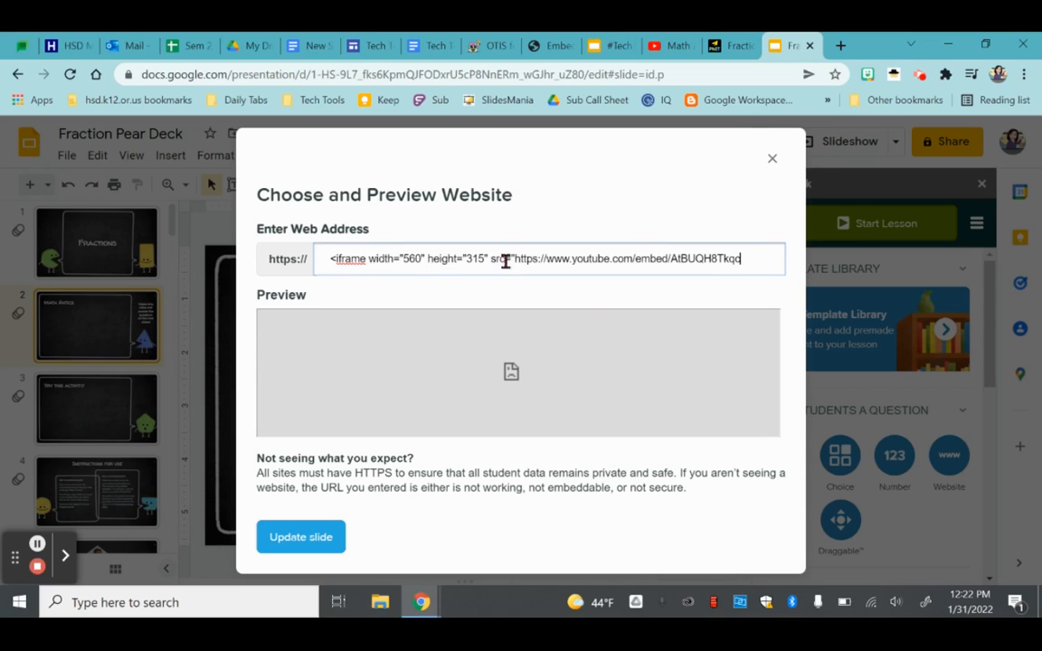
{"action": "left_click_drag", "start_coordinate": [514, 259], "coordinate": [357, 260]}
{"action": "key", "text": "BackSpace"}
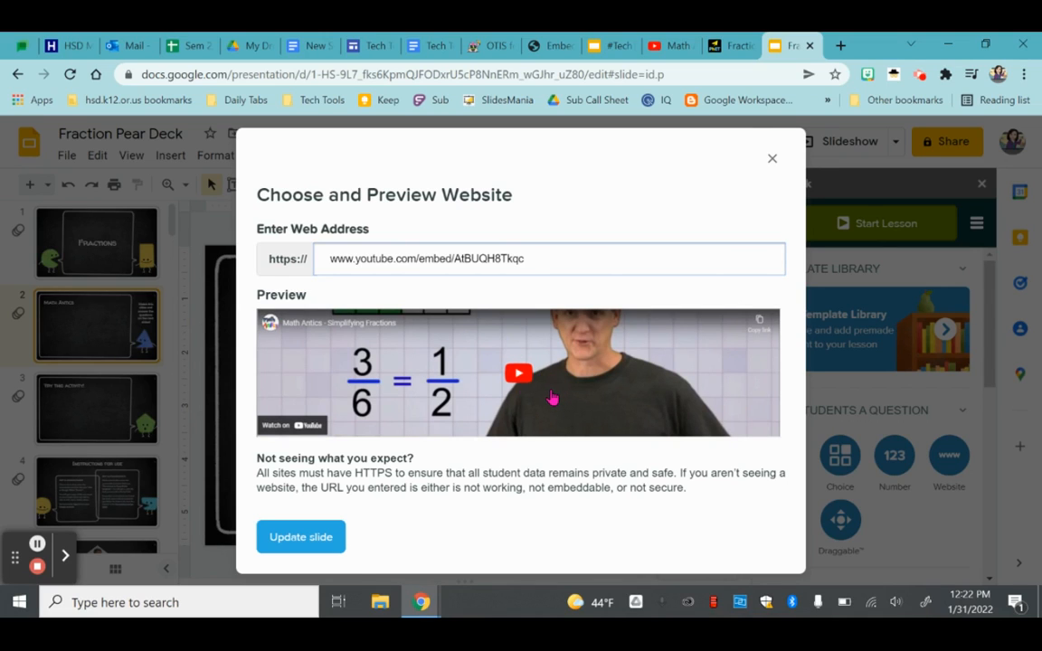
{"action": "left_click", "coordinate": [301, 539]}
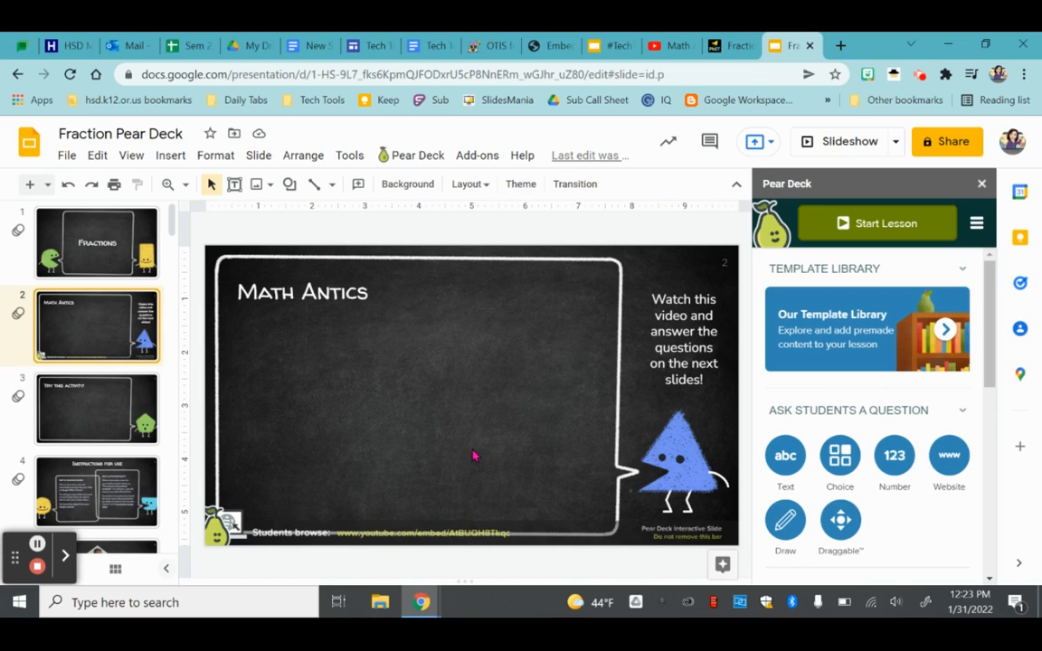
Start a Pear Deck website question on slide 3, "Try this activity!"
{"action": "left_click", "coordinate": [78, 412]}
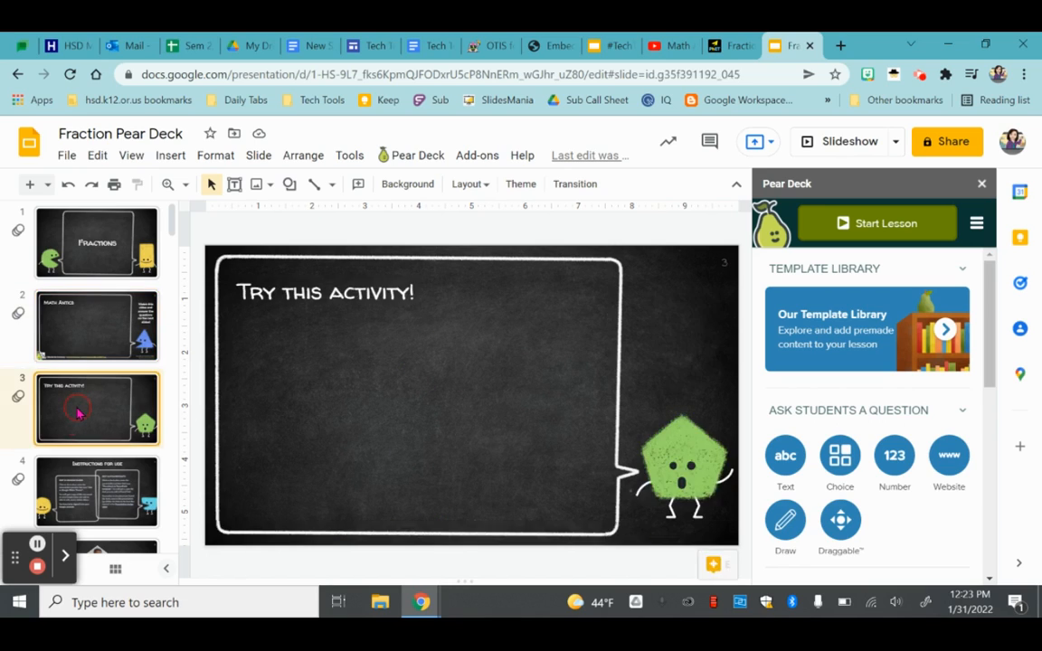
{"action": "left_click", "coordinate": [949, 455]}
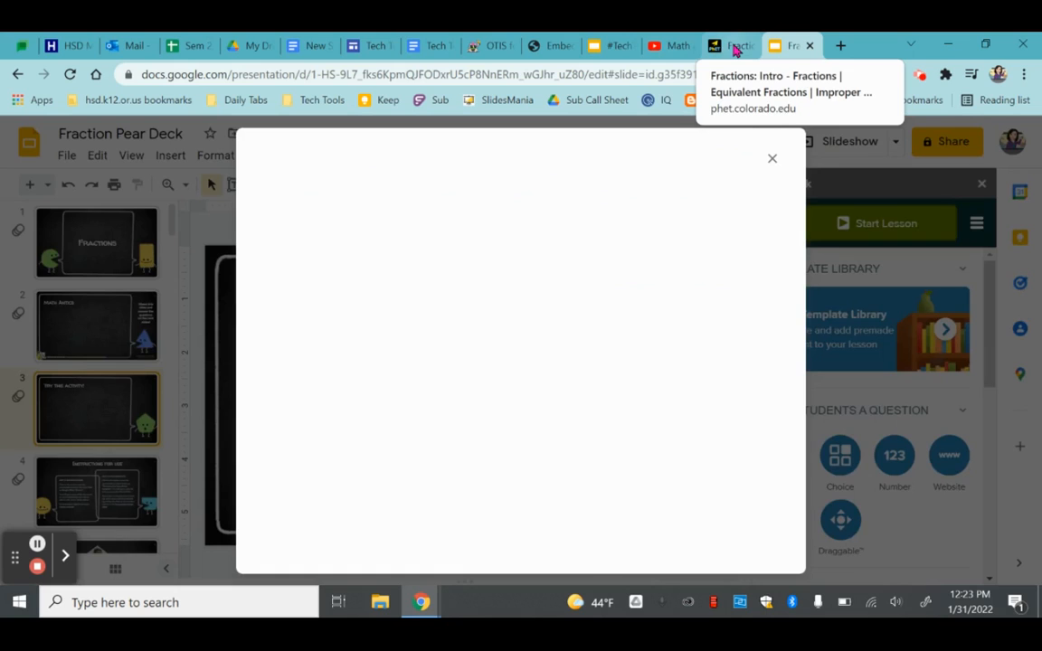
Copy only the source URL, ending in fractions-intro_en.html, from the embed code of PhET's Fractions: Intro simulation
{"action": "left_click", "coordinate": [735, 47]}
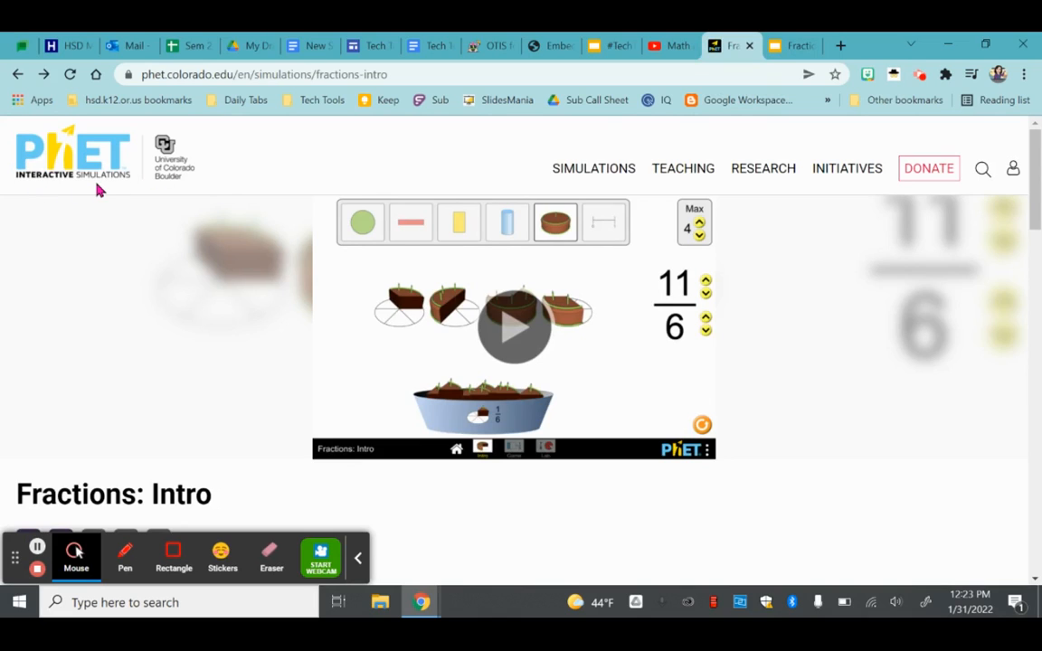
{"action": "left_click", "coordinate": [358, 558]}
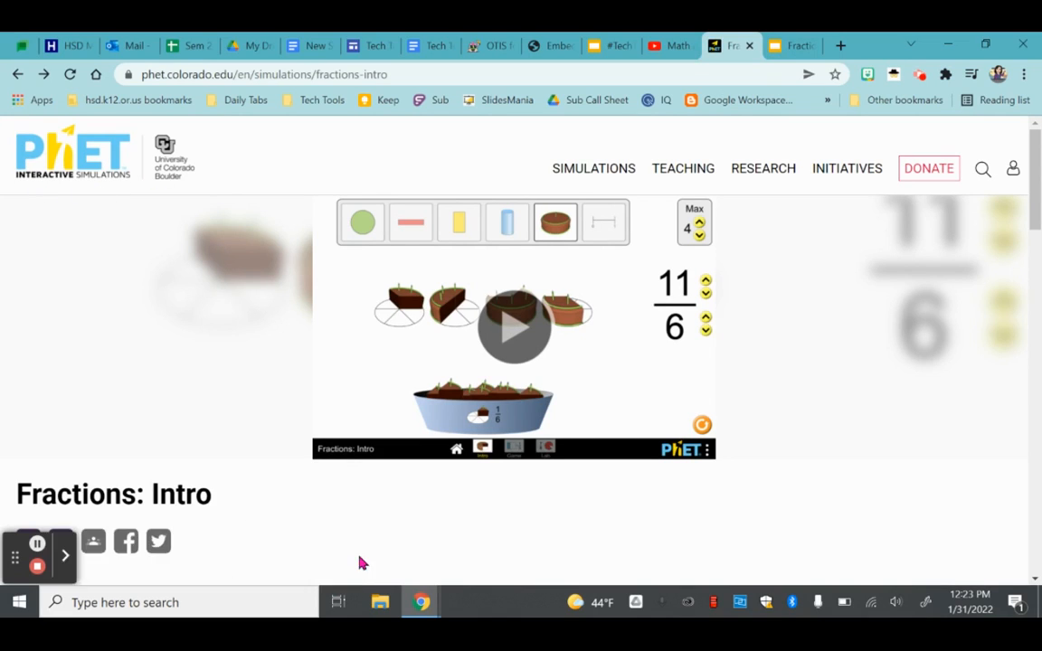
{"action": "scroll", "coordinate": [263, 362], "scroll_direction": "down", "scroll_amount": 2}
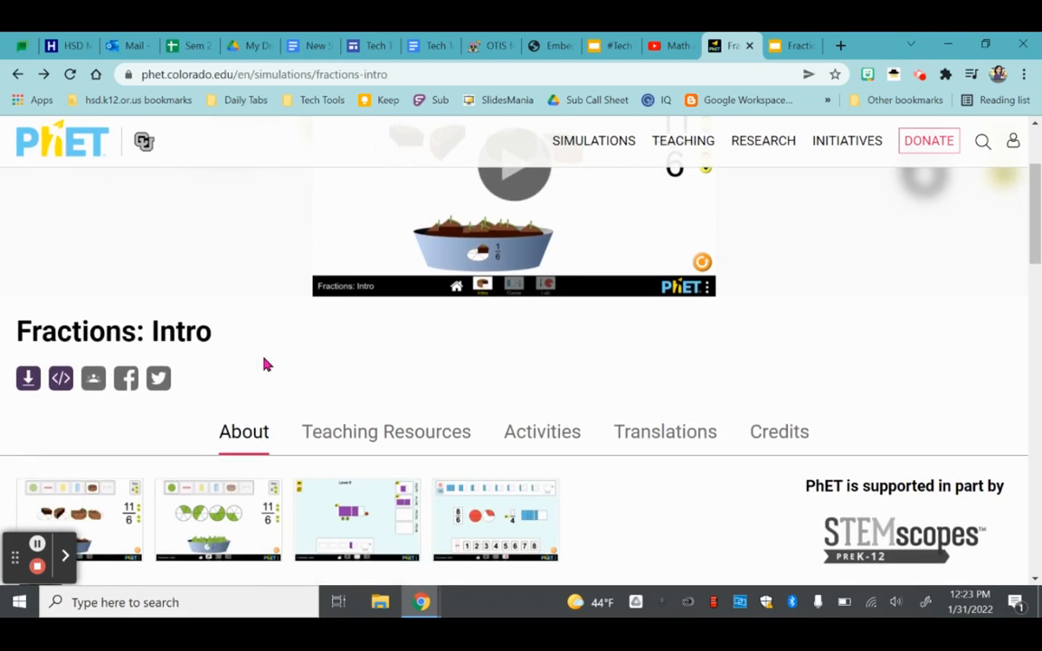
{"action": "scroll", "coordinate": [264, 365], "scroll_direction": "up", "scroll_amount": 1}
{"action": "scroll", "coordinate": [264, 366], "scroll_direction": "up", "scroll_amount": 1}
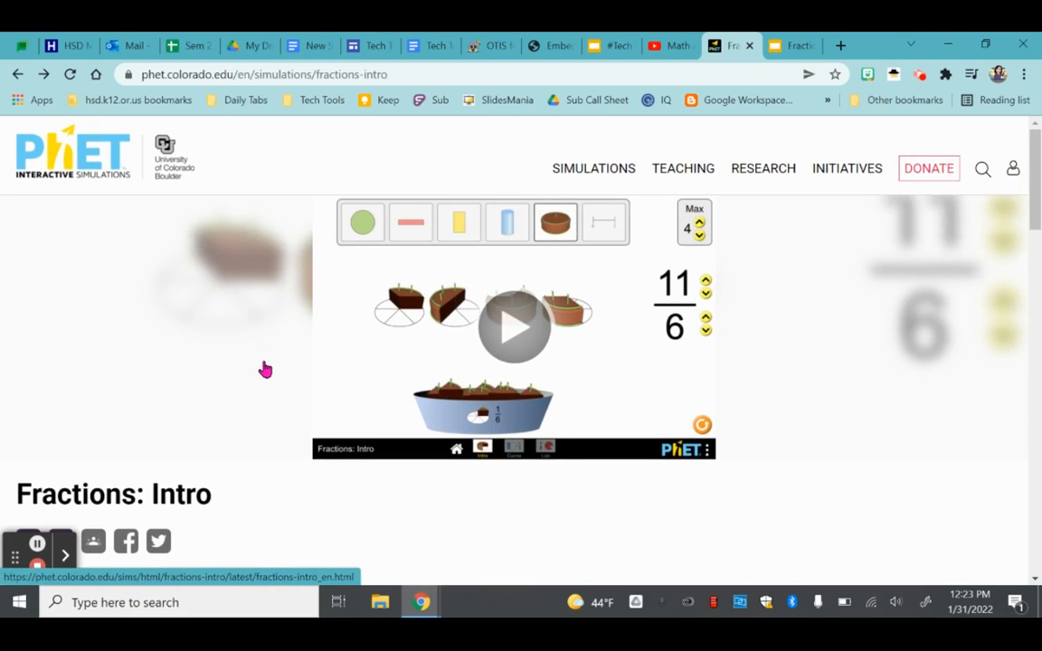
{"action": "scroll", "coordinate": [265, 368], "scroll_direction": "down", "scroll_amount": 1}
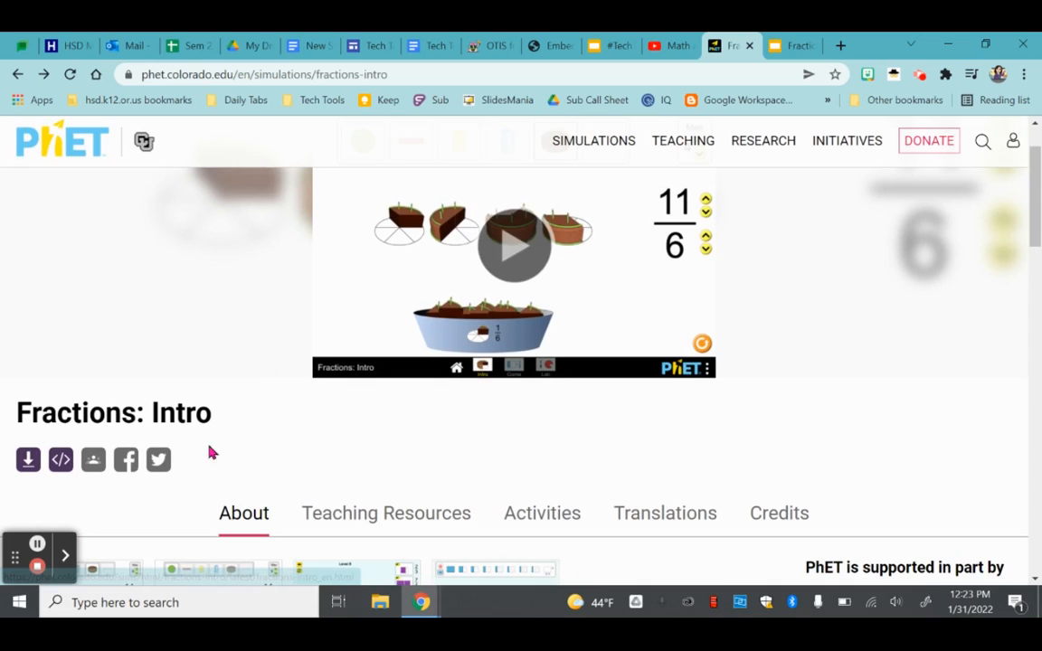
{"action": "scroll", "coordinate": [233, 409], "scroll_direction": "up", "scroll_amount": 1}
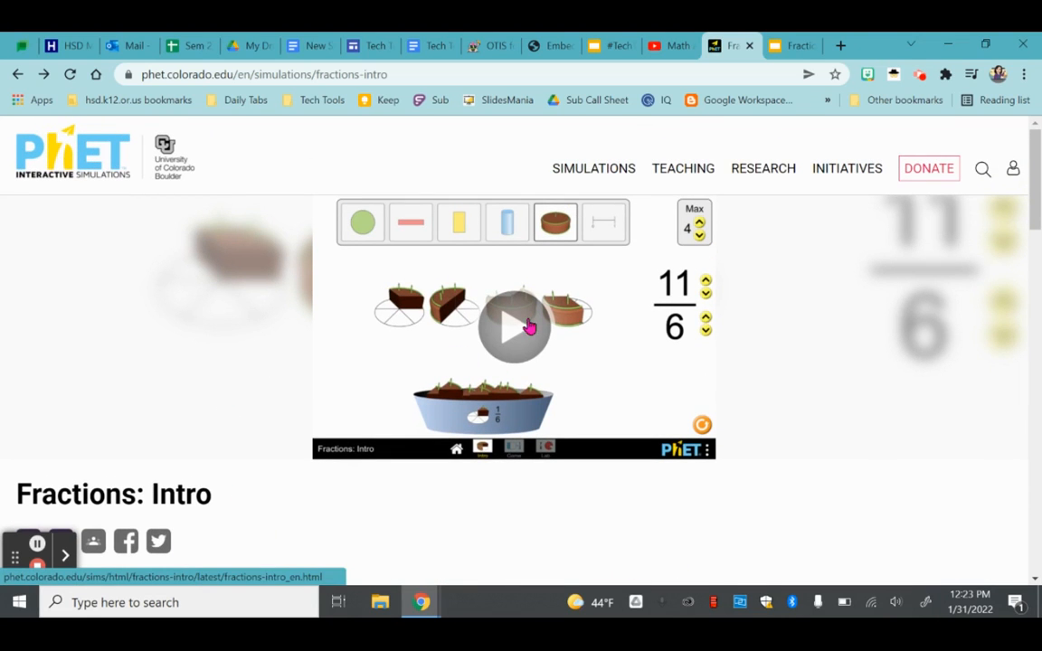
{"action": "scroll", "coordinate": [260, 434], "scroll_direction": "down", "scroll_amount": 1}
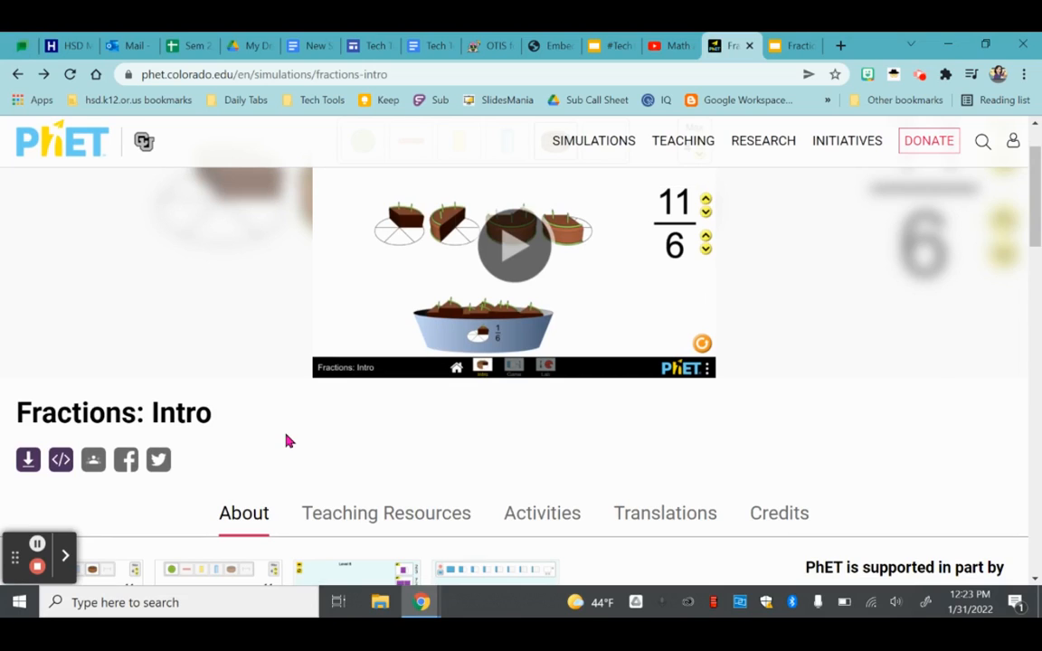
{"action": "left_click", "coordinate": [59, 462]}
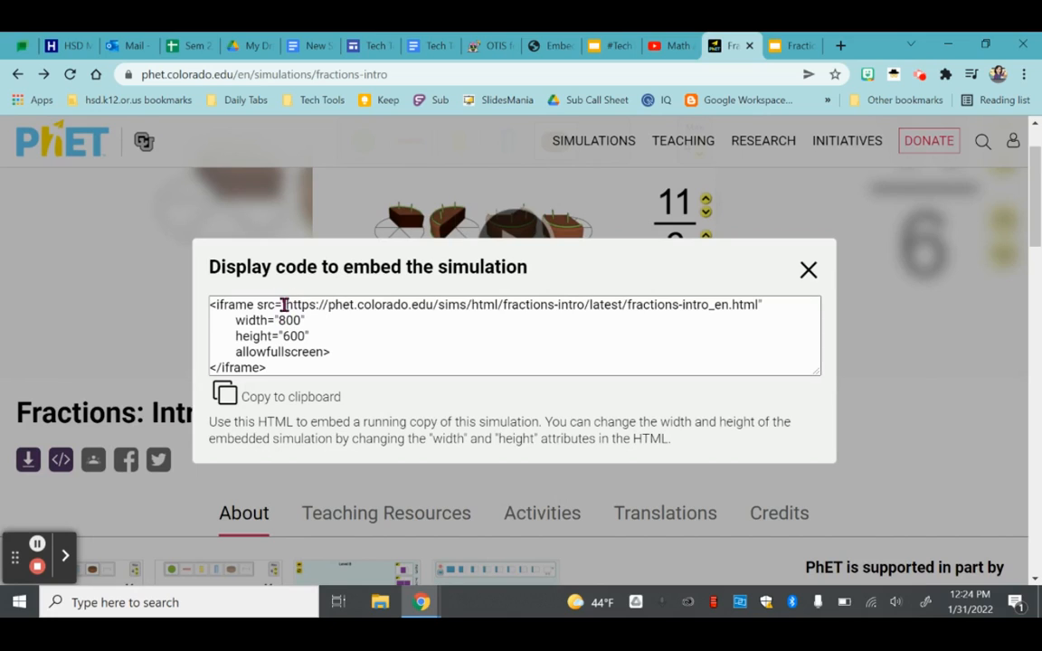
{"action": "left_click_drag", "start_coordinate": [285, 304], "coordinate": [761, 305]}
{"action": "key", "text": "ctrl+c"}
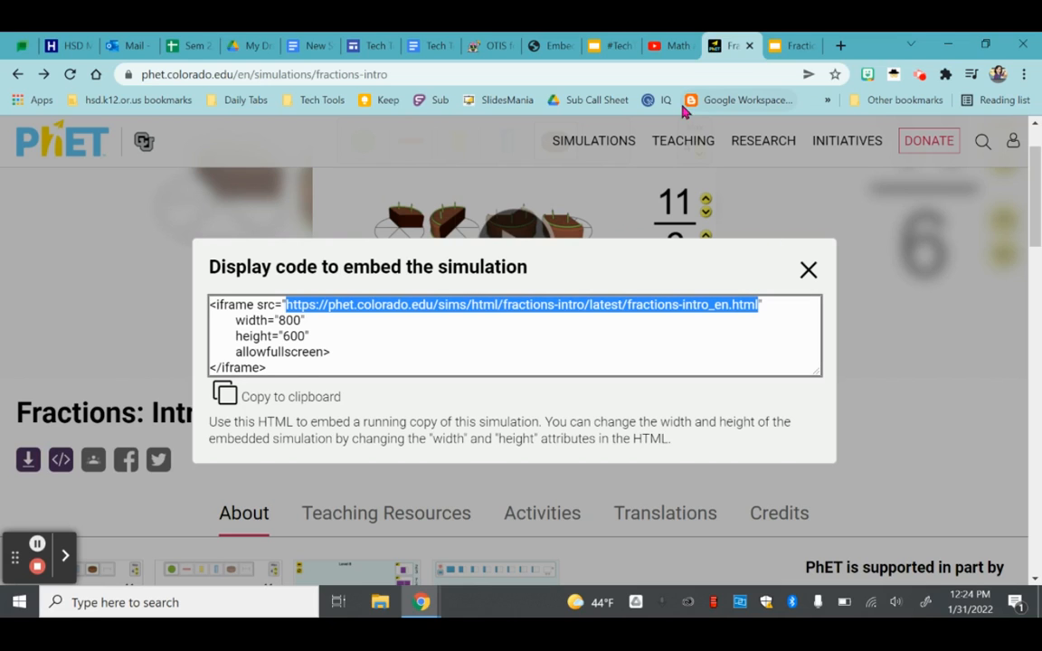
In the Fraction Pear Deck slides, set the website address to phet.colorado.edu/sims/html/fractions-intro/latest/fractions-intro_en.html and update slide 3
{"action": "left_click", "coordinate": [771, 47]}
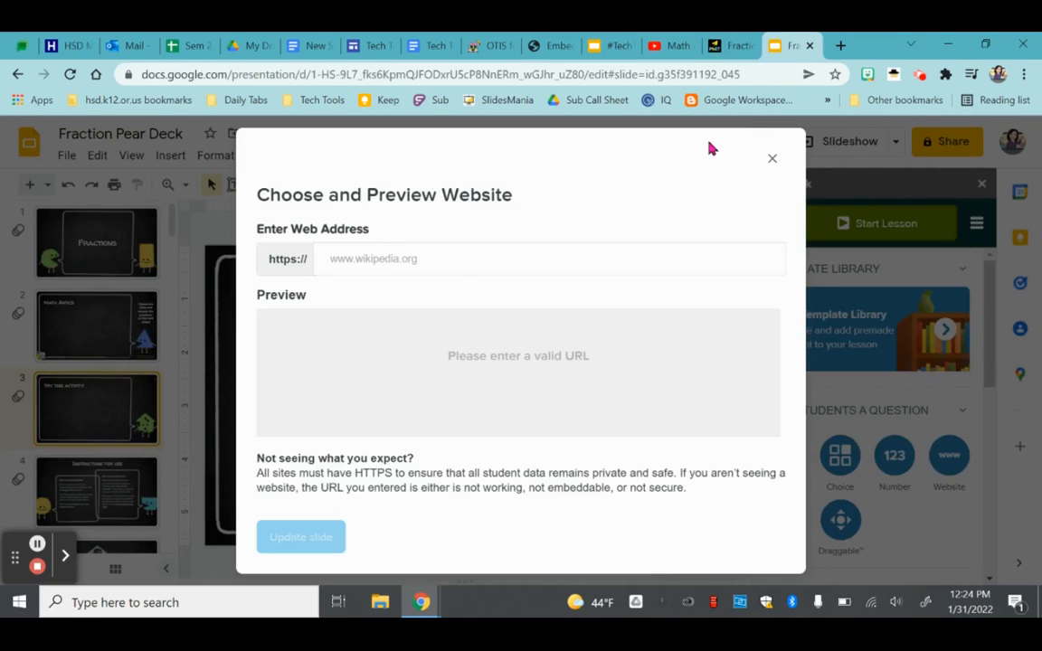
{"action": "left_click", "coordinate": [463, 259]}
{"action": "key", "text": "ctrl+v"}
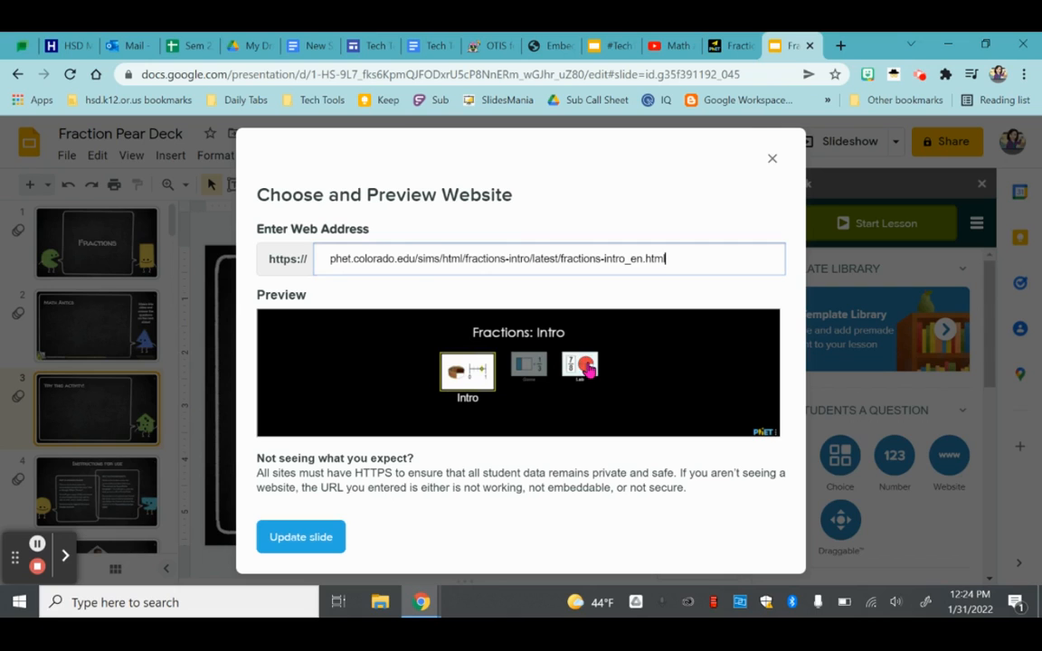
{"action": "left_click", "coordinate": [332, 543]}
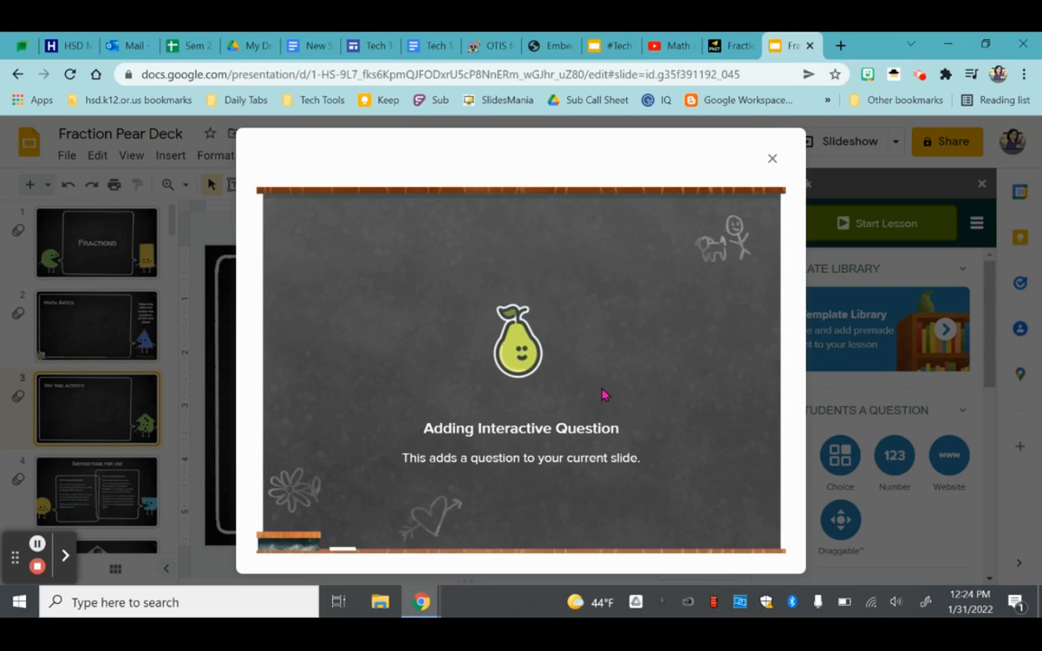